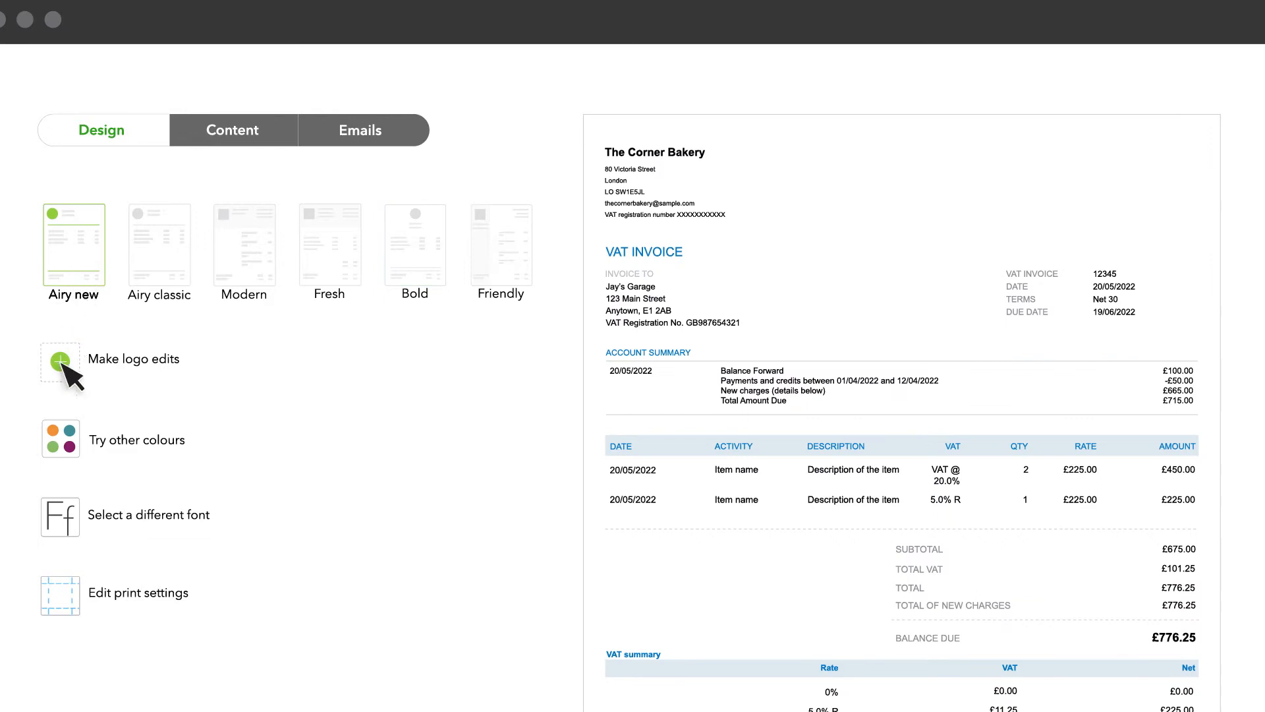
Add the bread loaf image as the invoice's logo and save it
{"action": "left_click", "coordinate": [58, 363]}
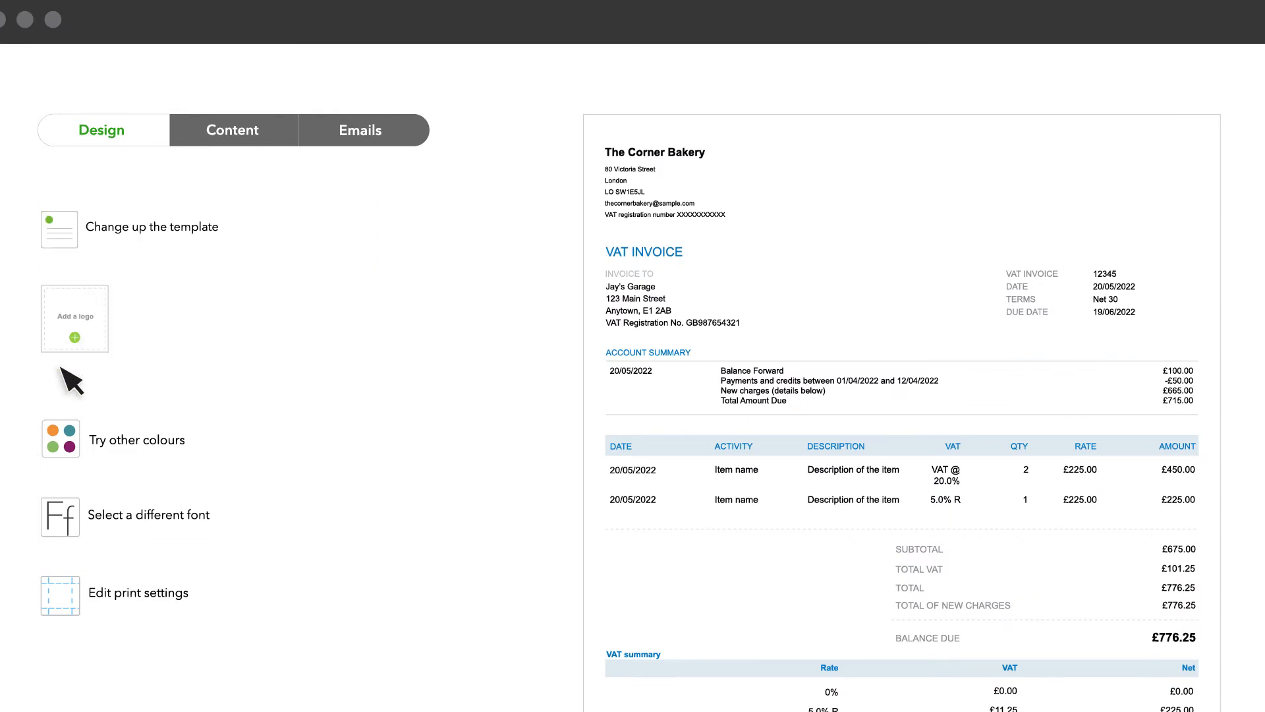
{"action": "left_click", "coordinate": [76, 330]}
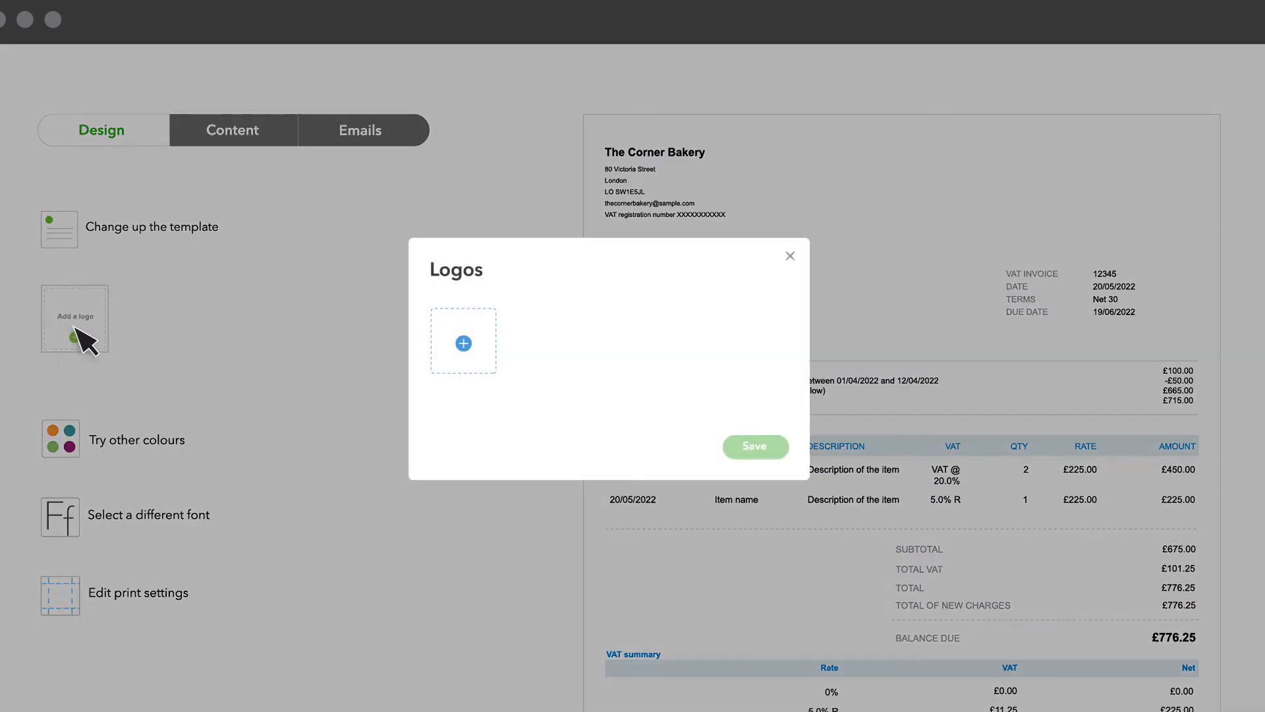
{"action": "left_click", "coordinate": [464, 342]}
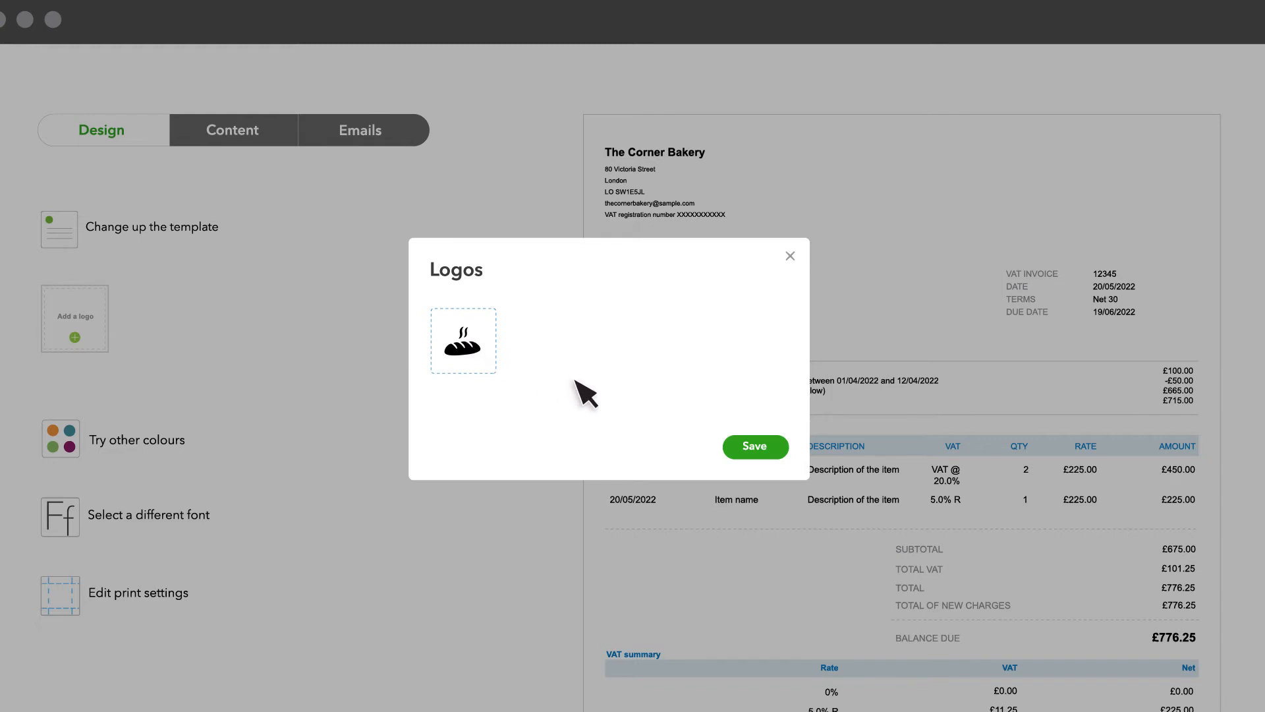
{"action": "left_click", "coordinate": [755, 447]}
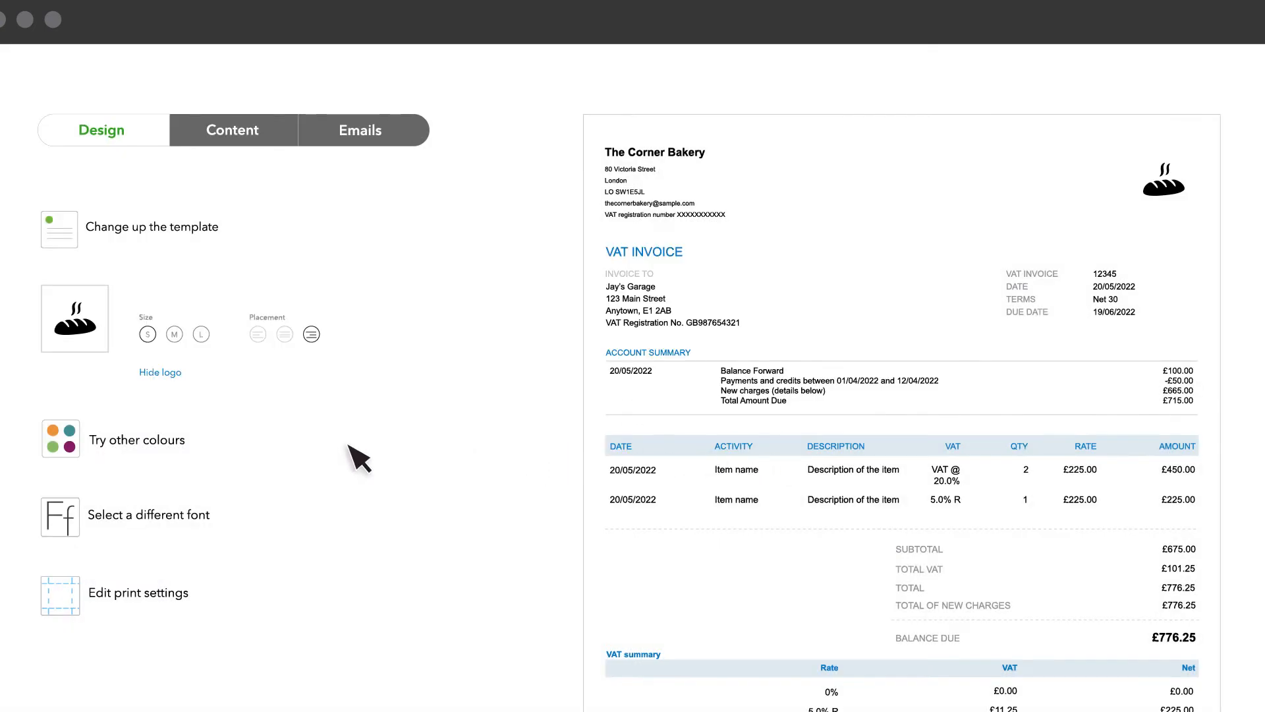
Review the invoice design's colour choices and its print settings, including page margins
{"action": "left_click", "coordinate": [103, 444]}
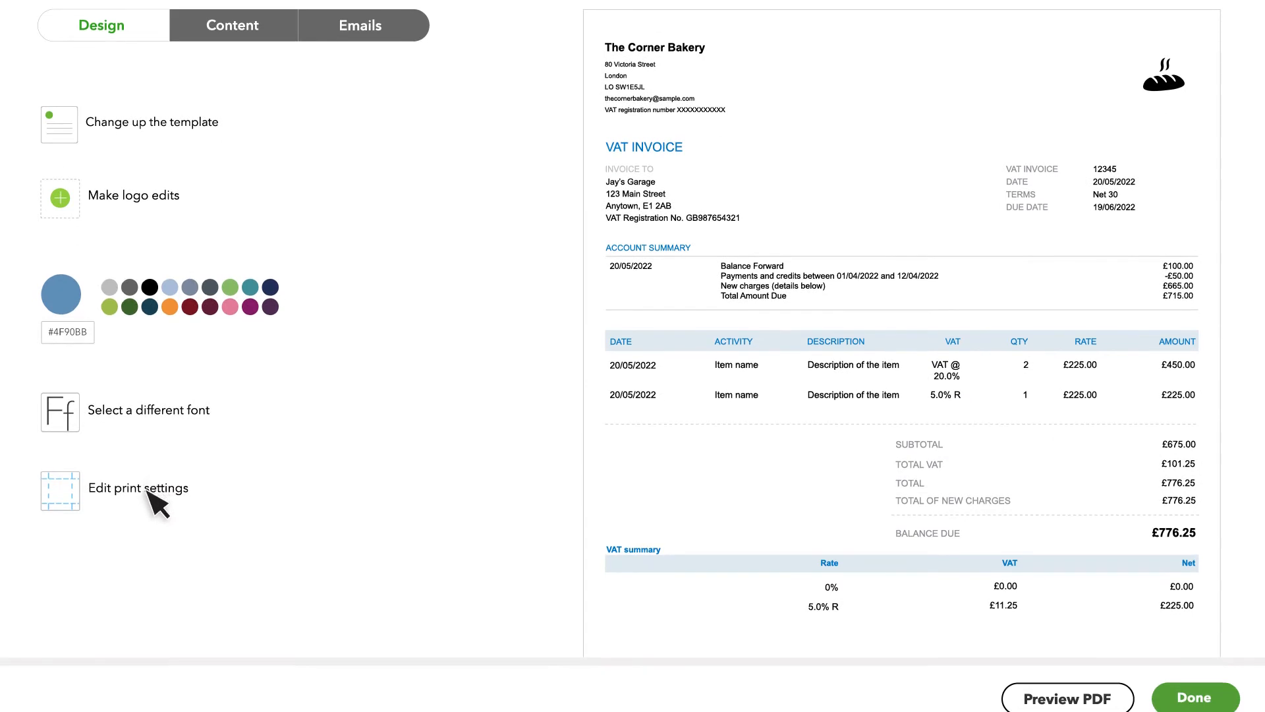
{"action": "left_click", "coordinate": [151, 587]}
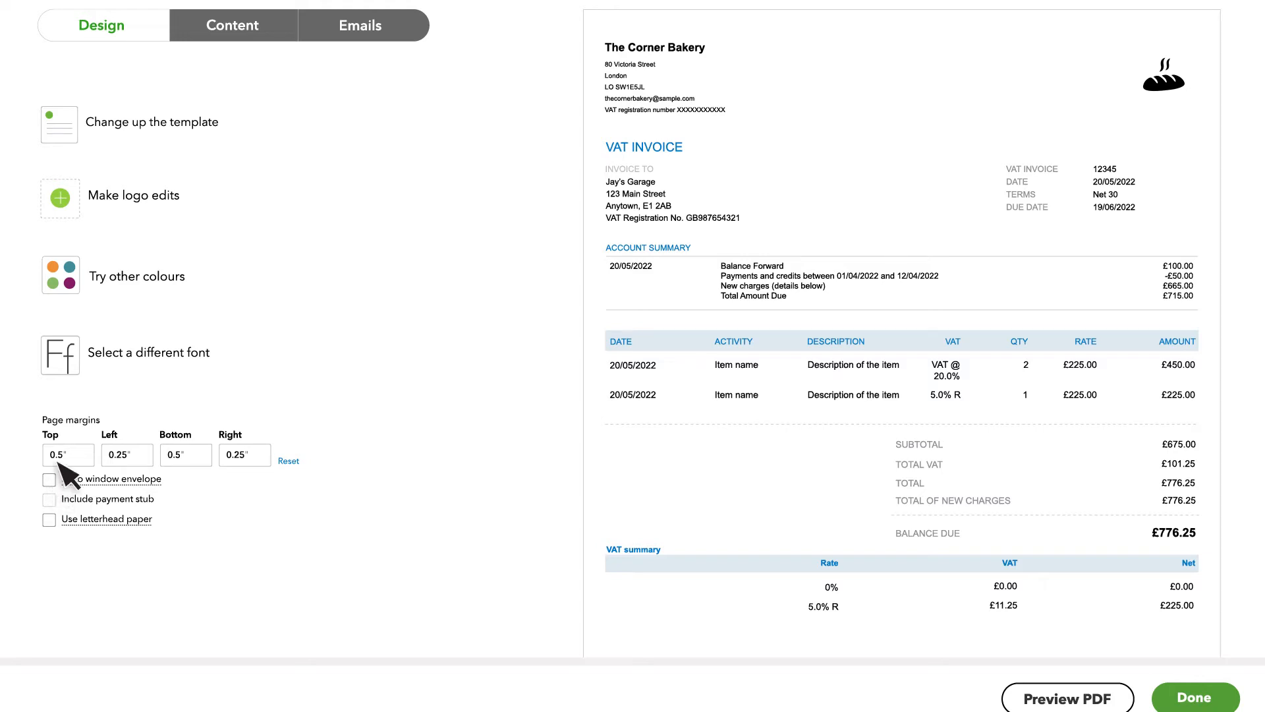
In the invoice's header content, rename the Estimate form to Quote and turn off custom transaction numbers
{"action": "left_click", "coordinate": [246, 32]}
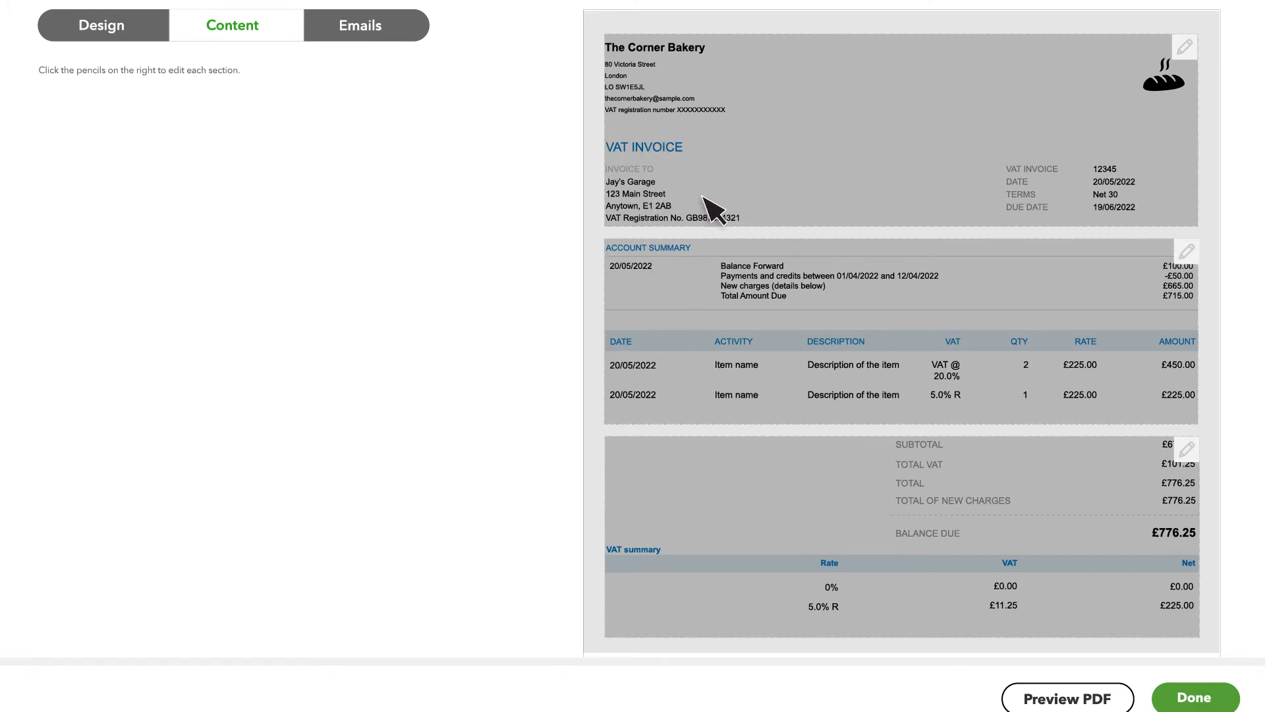
{"action": "left_click", "coordinate": [719, 182]}
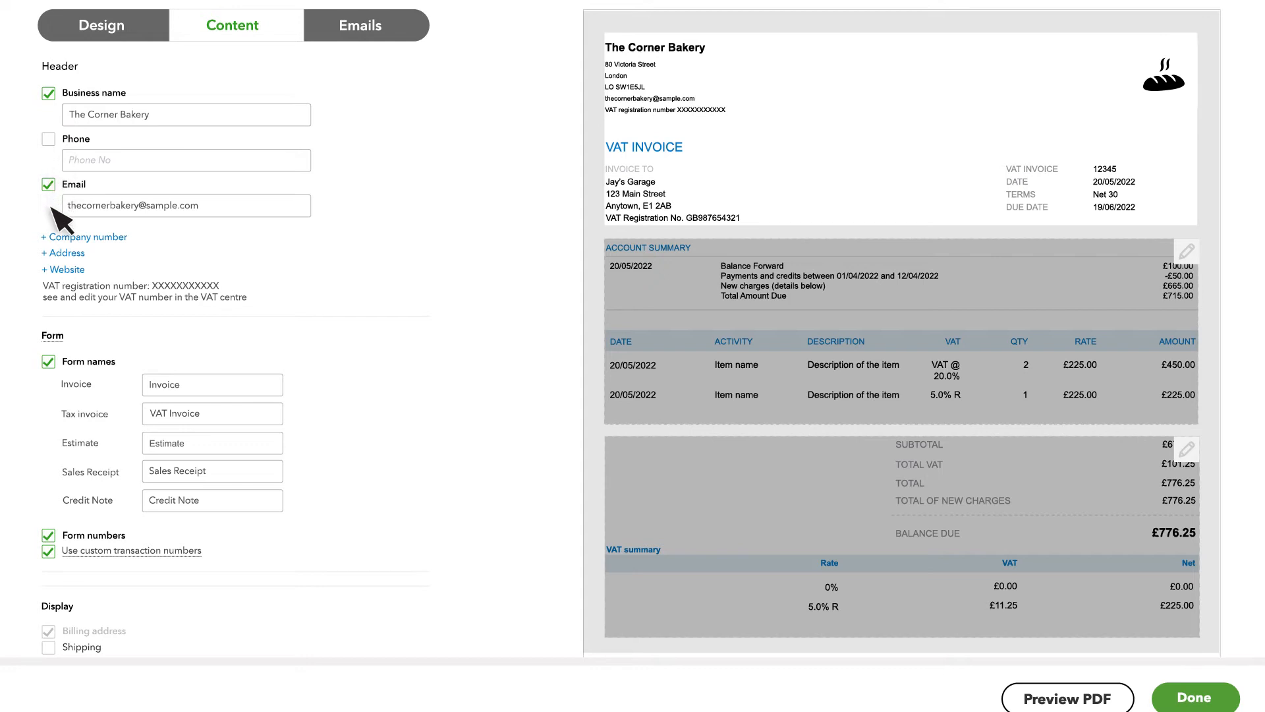
{"action": "scroll", "coordinate": [52, 206], "scroll_direction": "down", "scroll_amount": 3}
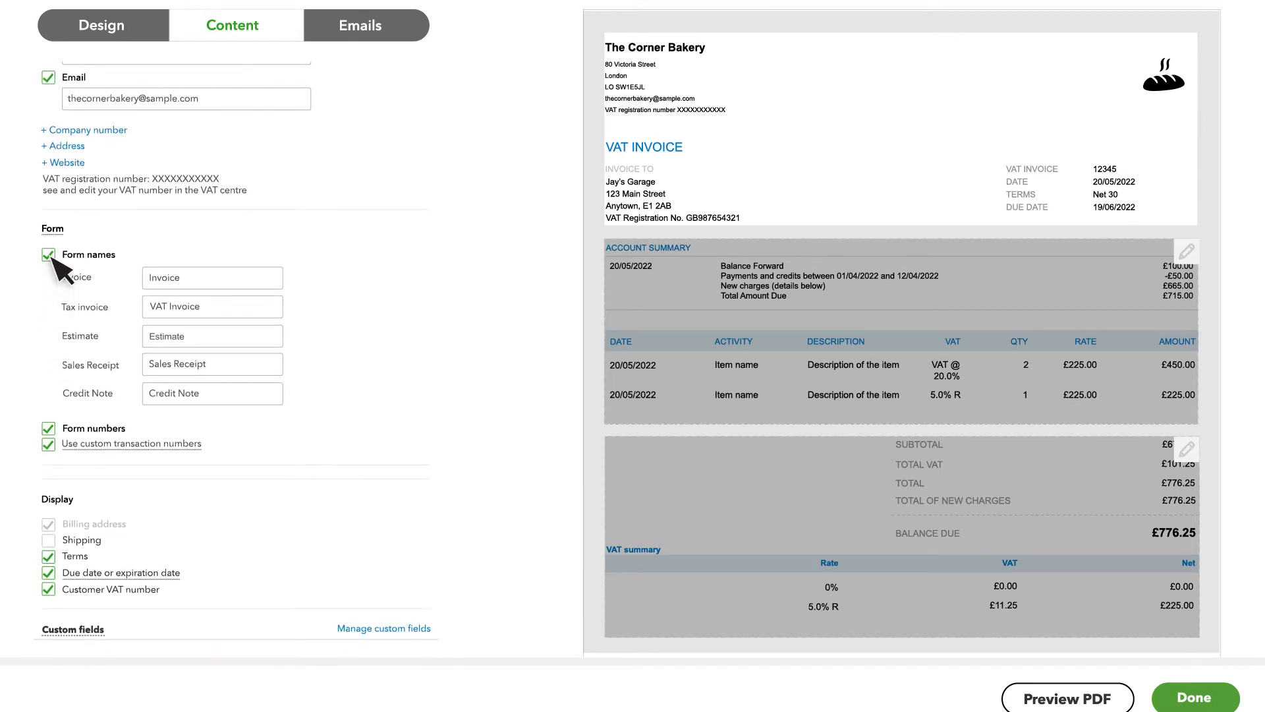
{"action": "left_click", "coordinate": [202, 338]}
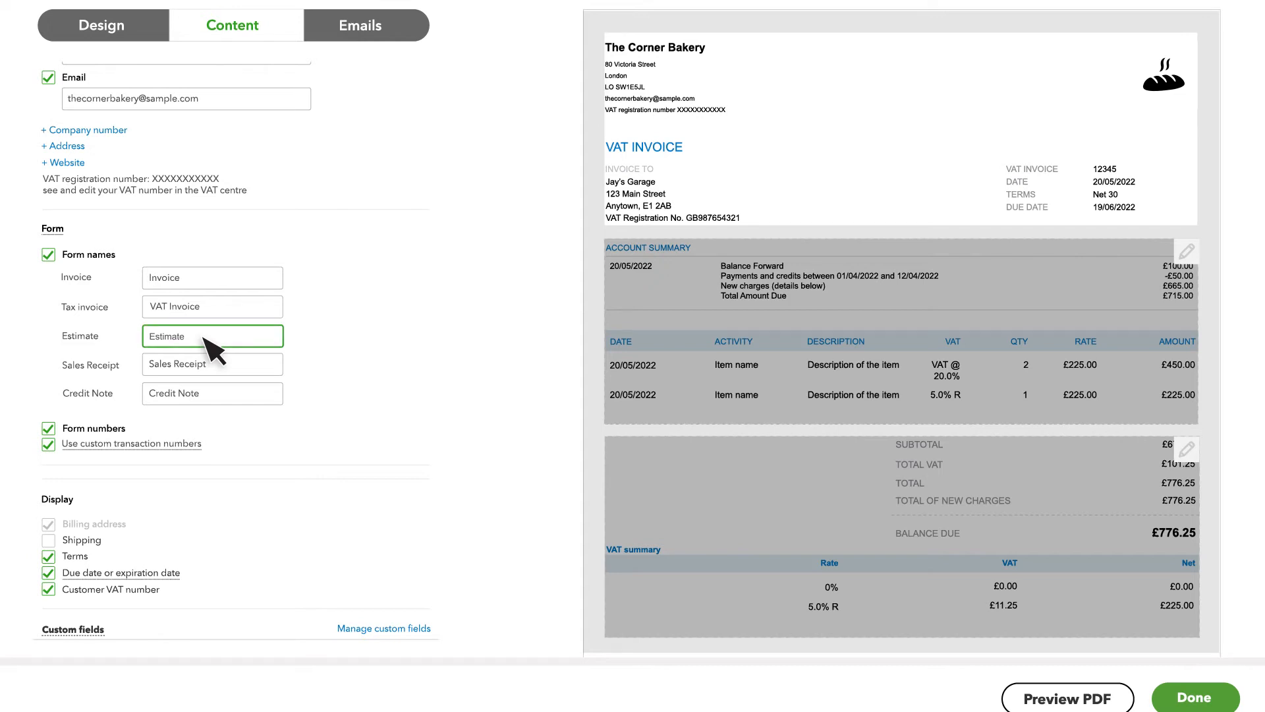
{"action": "key", "text": "BackSpace"}
{"action": "key", "text": "BackSpace"}
{"action": "key", "text": "BackSpace"}
{"action": "key", "text": "BackSpace"}
{"action": "key", "text": "BackSpace"}
{"action": "key", "text": "BackSpace"}
{"action": "key", "text": "BackSpace"}
{"action": "key", "text": "BackSpace"}
{"action": "type", "text": "Quote"}
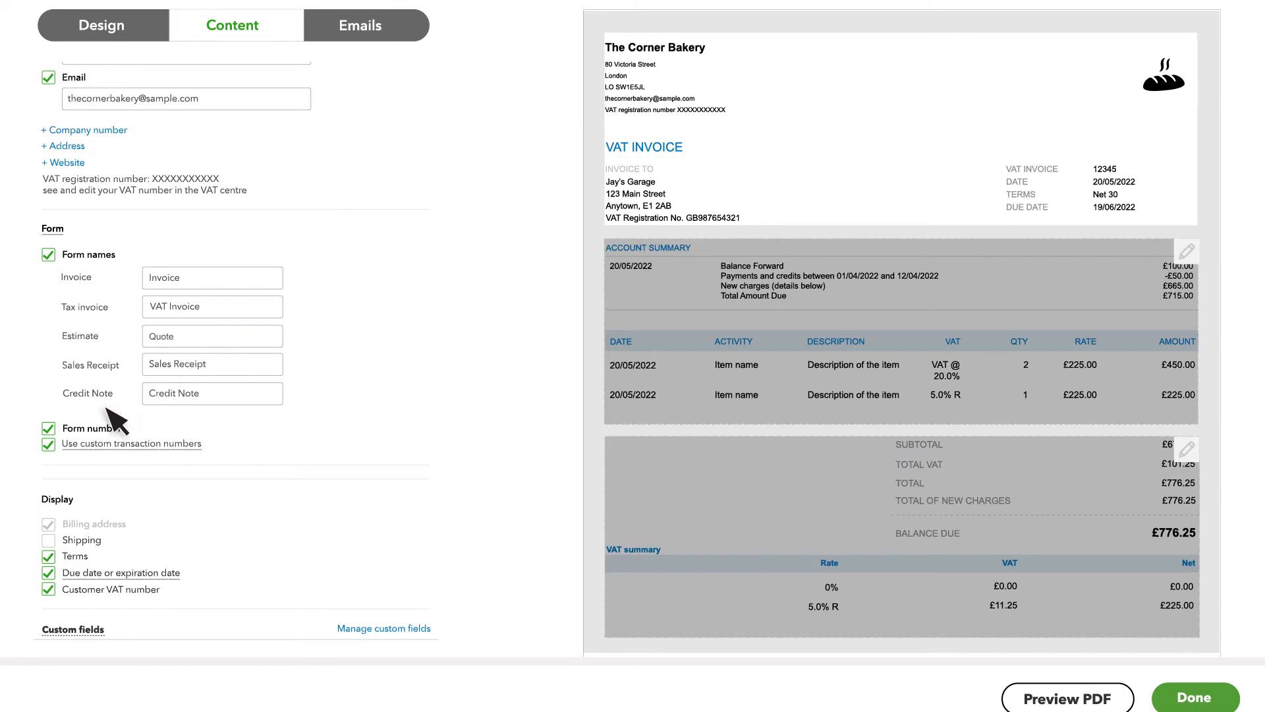
{"action": "left_click", "coordinate": [49, 445]}
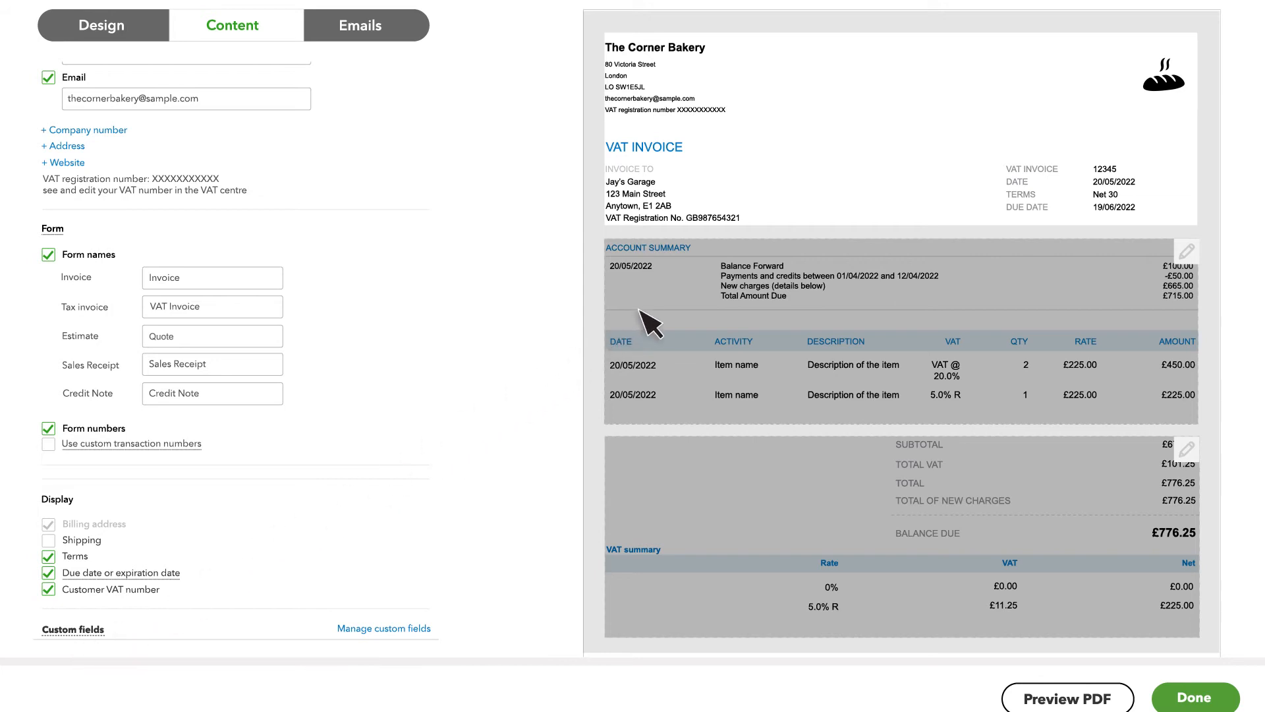
Open the invoice's table section for editing and switch the account summary display off and back on
{"action": "left_click", "coordinate": [683, 303]}
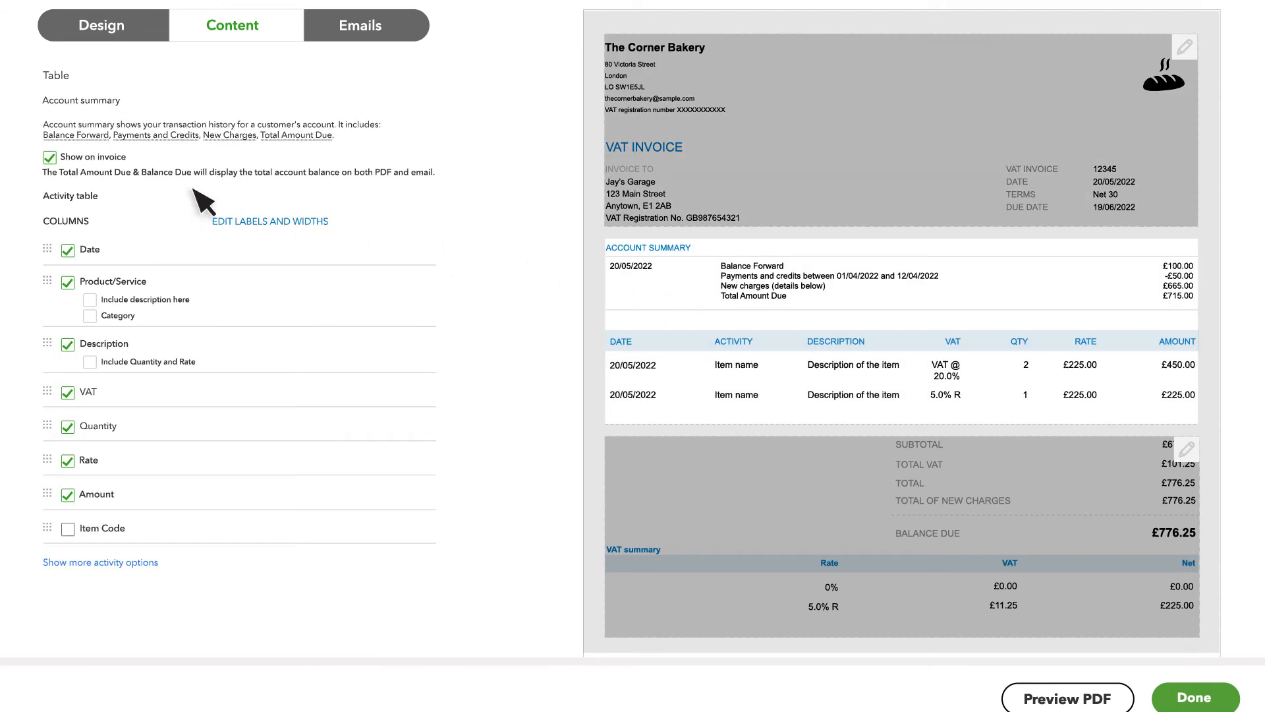
{"action": "left_click", "coordinate": [50, 158]}
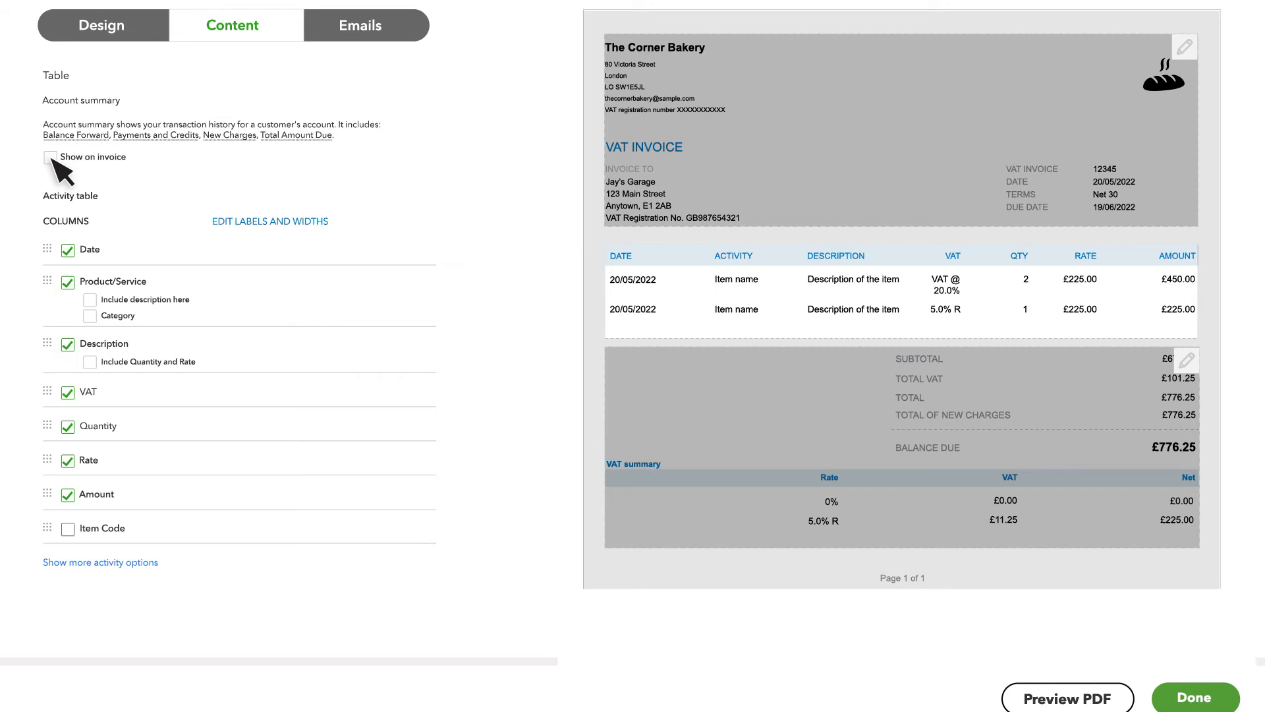
{"action": "left_click", "coordinate": [50, 158]}
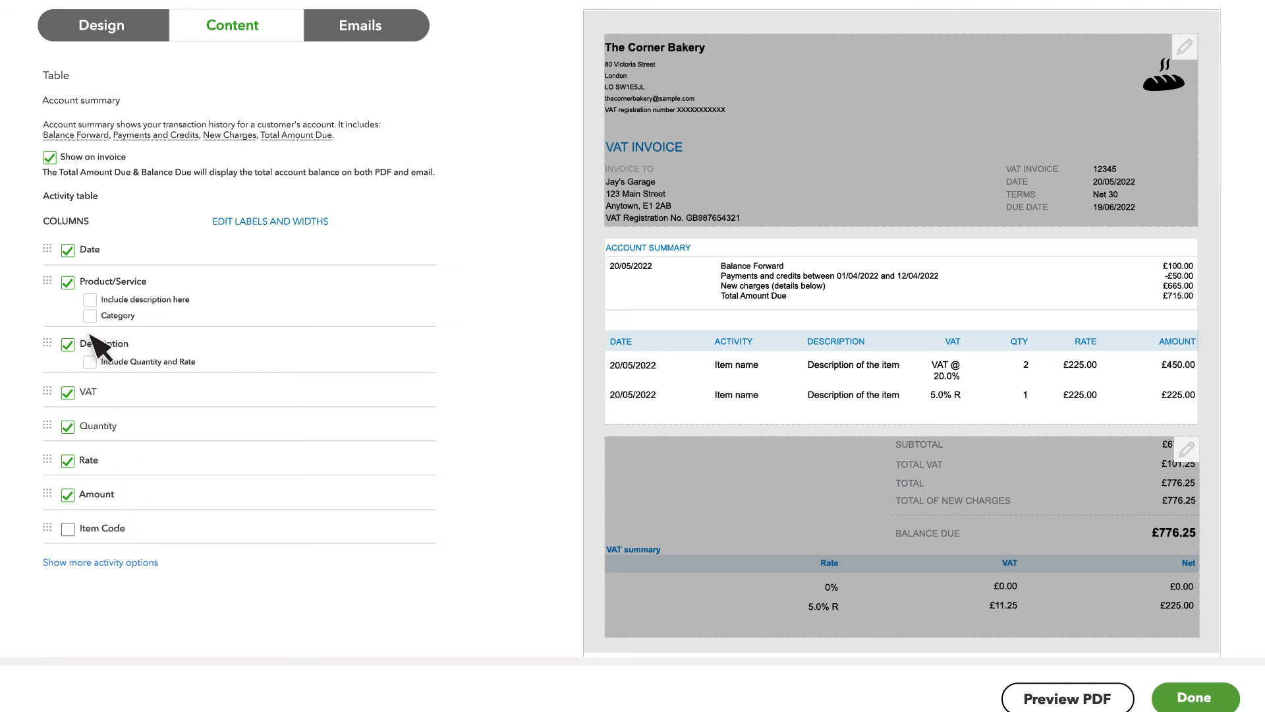
Hide the Date column in the activity table and move Quantity above Product/Service
{"action": "left_click", "coordinate": [68, 251]}
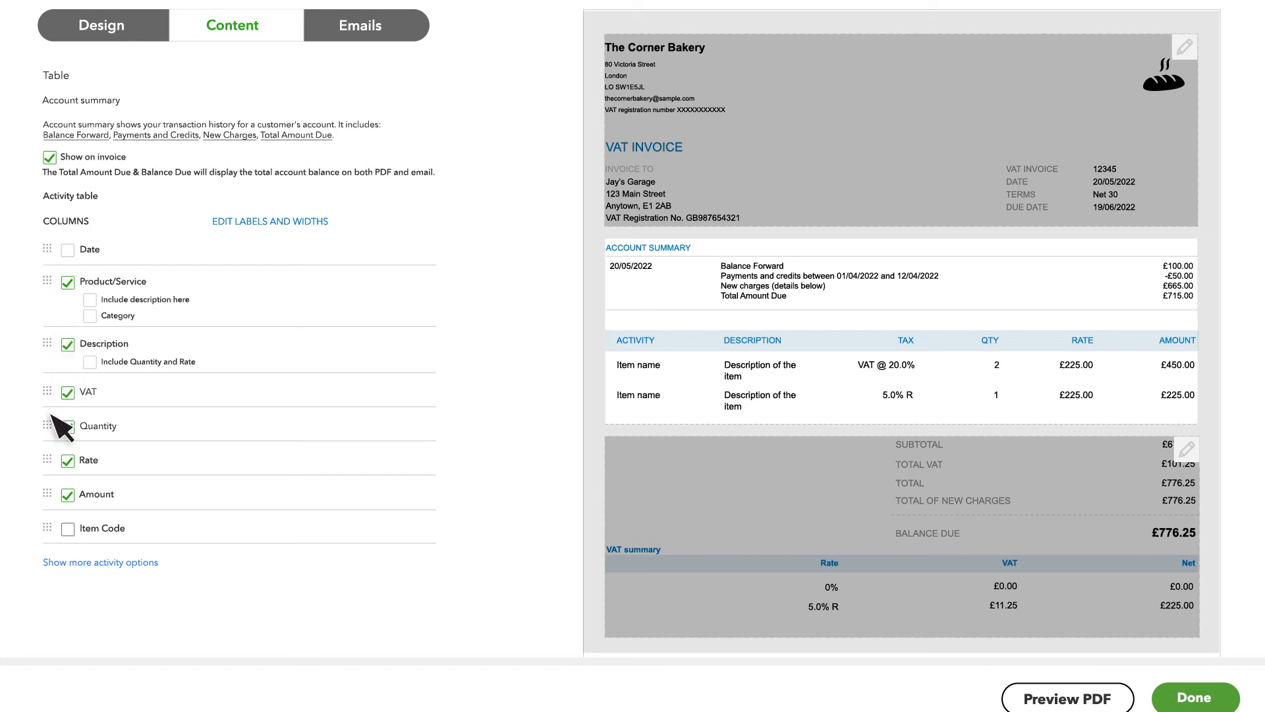
{"action": "left_click_drag", "start_coordinate": [51, 427], "coordinate": [53, 265]}
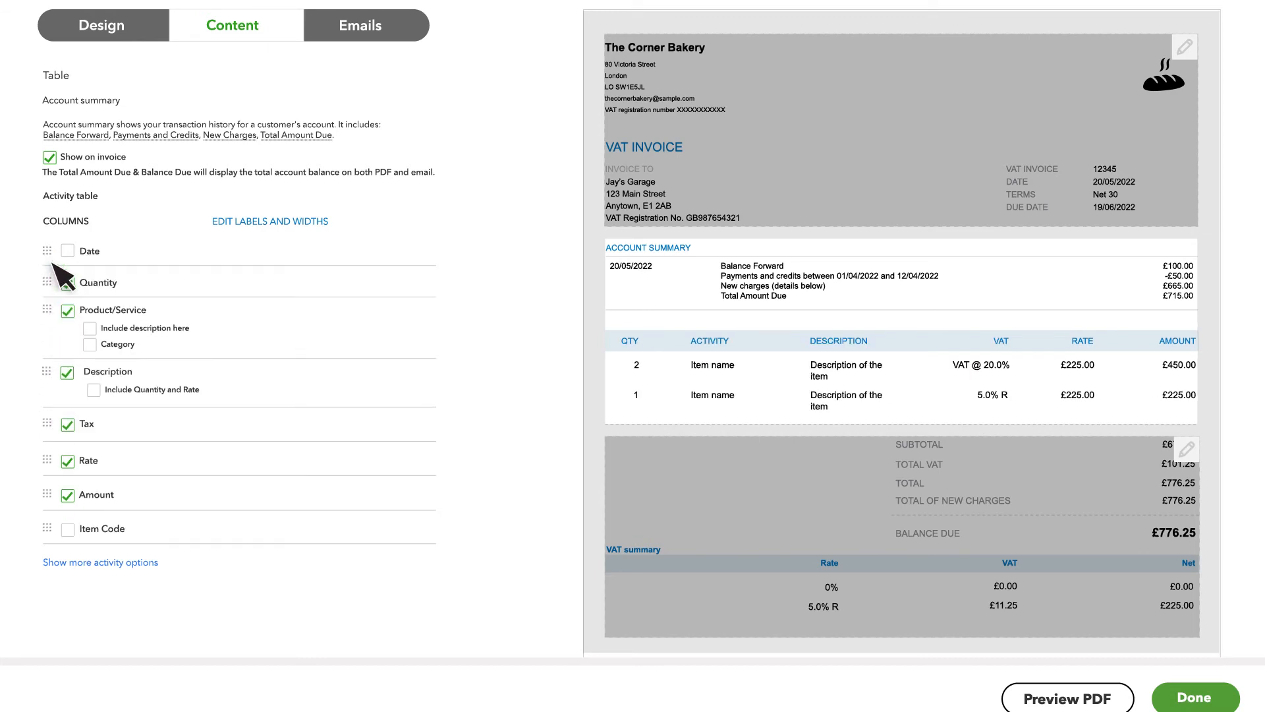
Change the Product/Service column's label to "Product/Service" in the activity table, leaving the label and width settings hidden
{"action": "left_click", "coordinate": [242, 223]}
{"action": "left_click", "coordinate": [264, 328]}
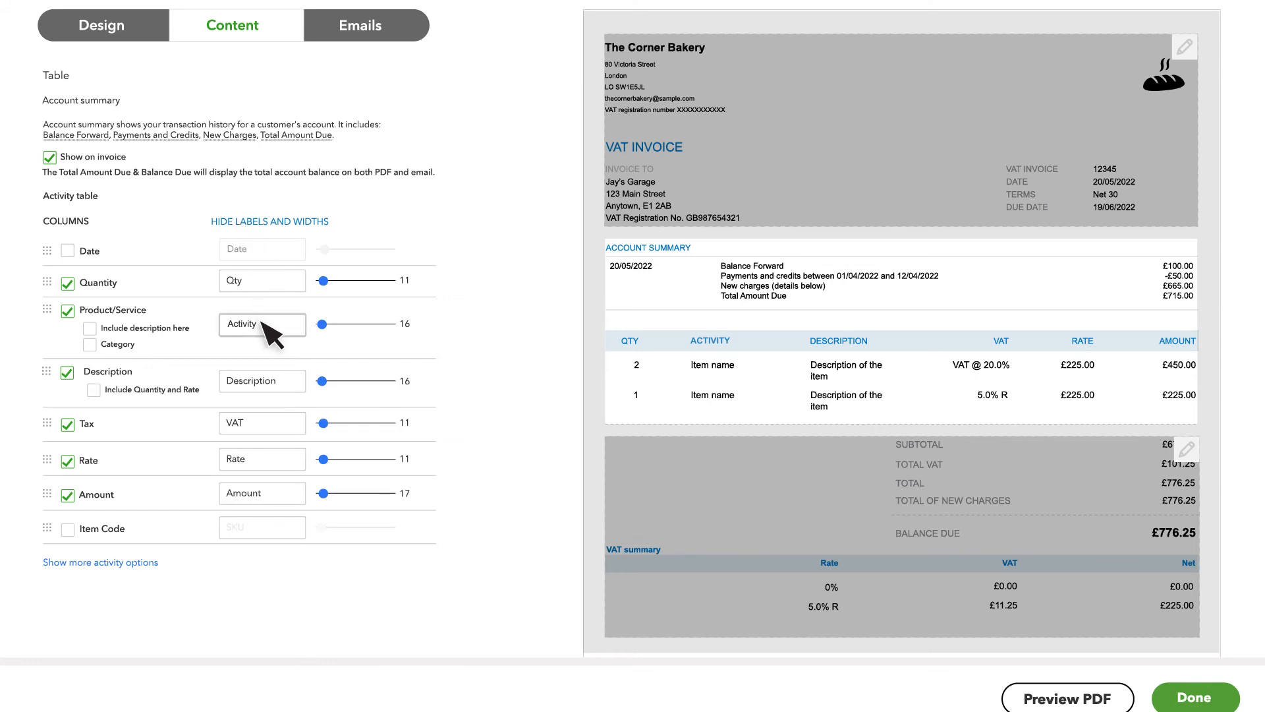
{"action": "key", "text": "BackSpace"}
{"action": "key", "text": "BackSpace"}
{"action": "key", "text": "BackSpace"}
{"action": "key", "text": "BackSpace"}
{"action": "key", "text": "BackSpace"}
{"action": "key", "text": "BackSpace"}
{"action": "key", "text": "BackSpace"}
{"action": "key", "text": "BackSpace"}
{"action": "type", "text": "Product/Service"}
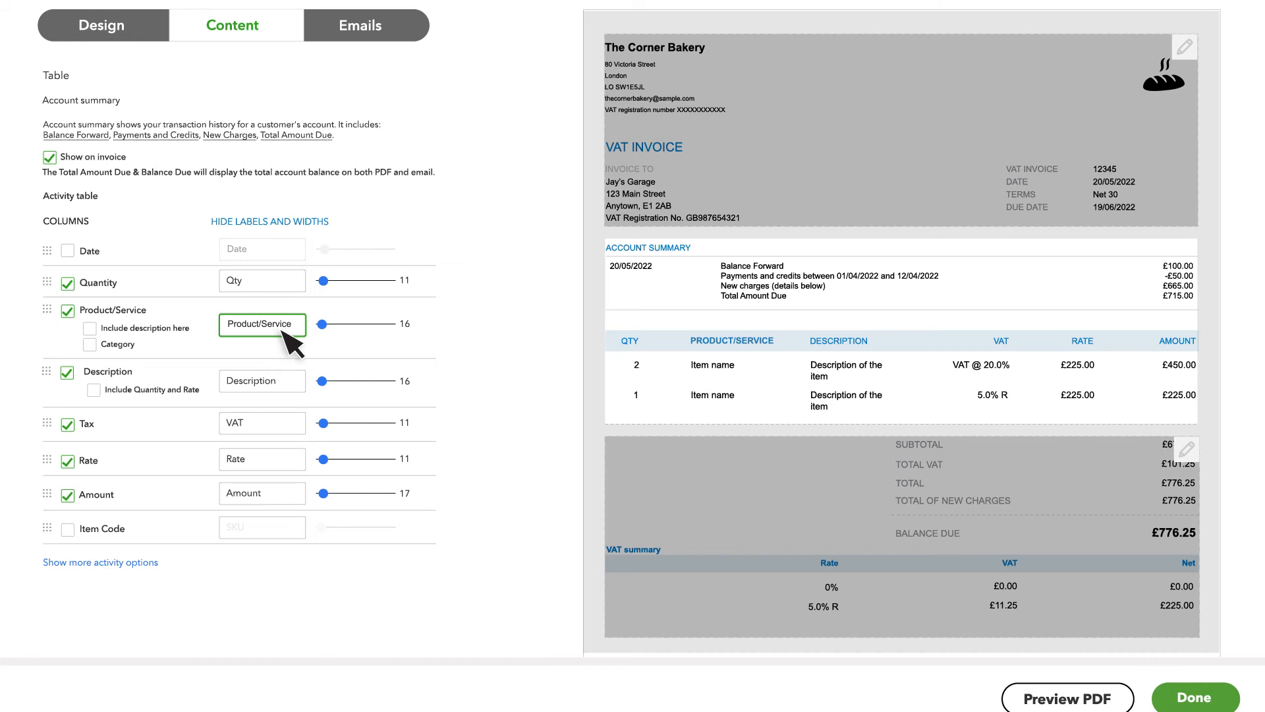
{"action": "left_click", "coordinate": [321, 325]}
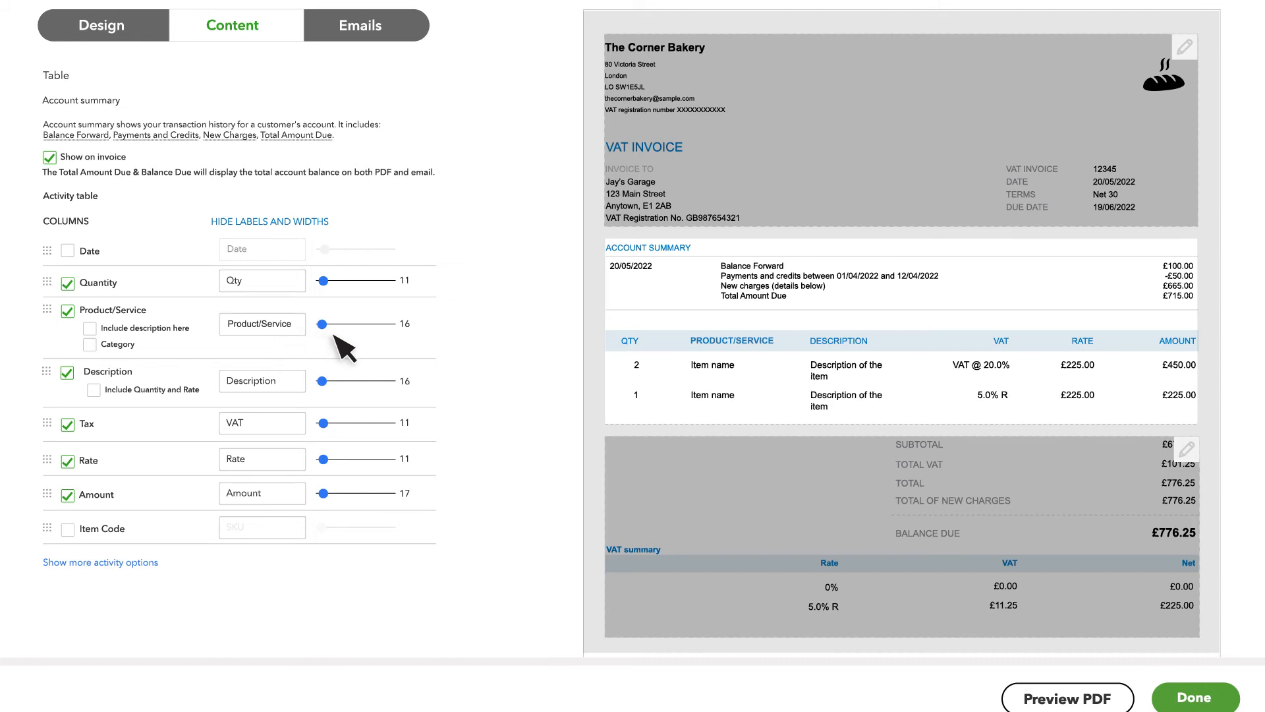
{"action": "left_click", "coordinate": [301, 223]}
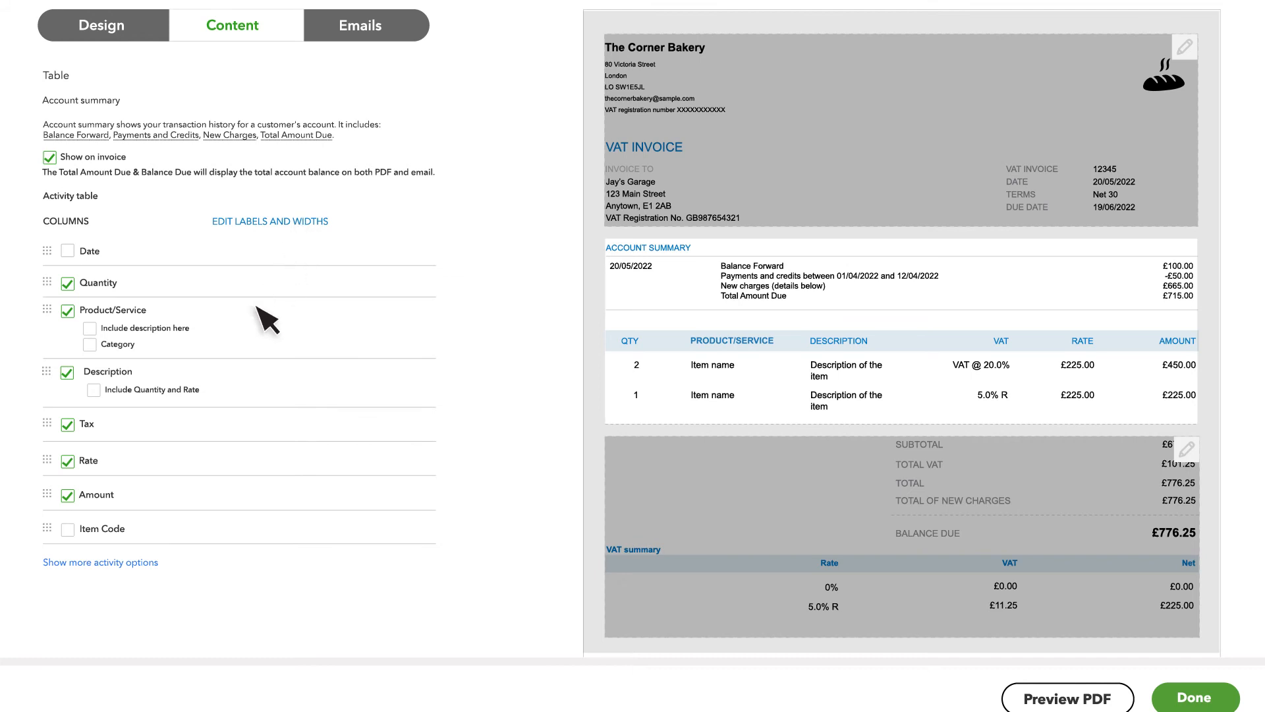
Examine the additional activity options and the footer's customer message and payment details settings
{"action": "left_click", "coordinate": [120, 564]}
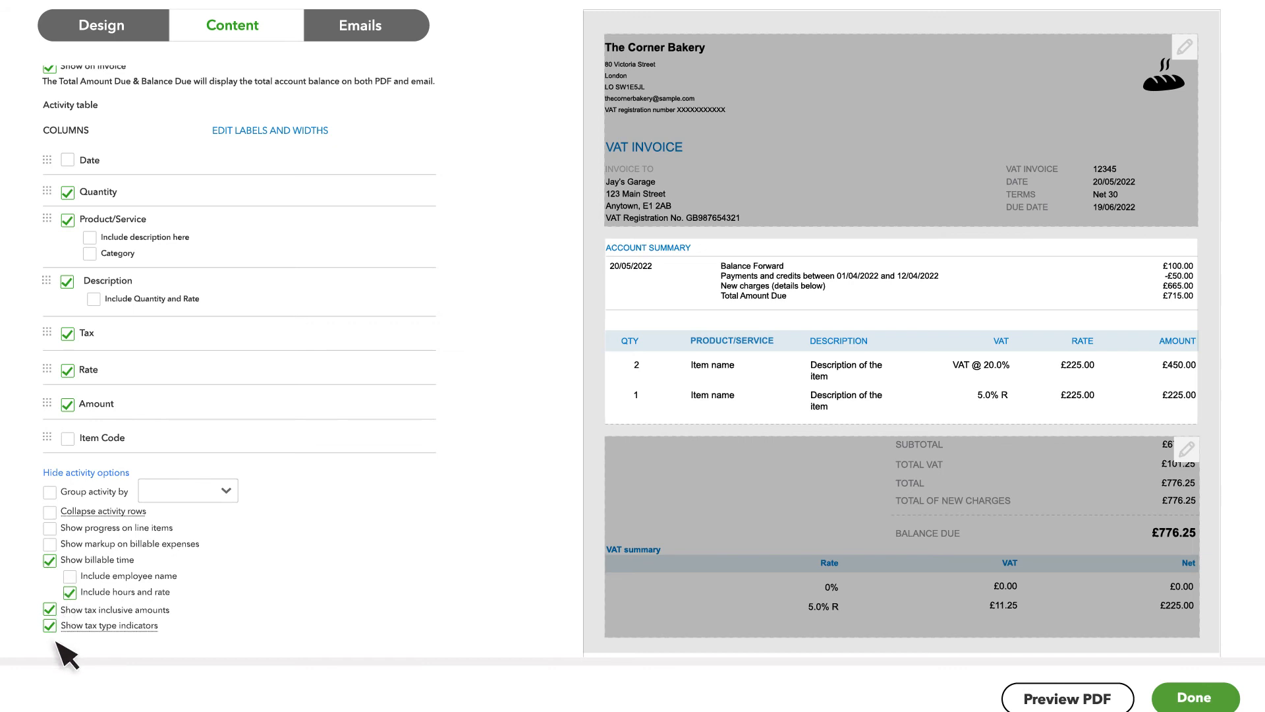
{"action": "left_click", "coordinate": [677, 500]}
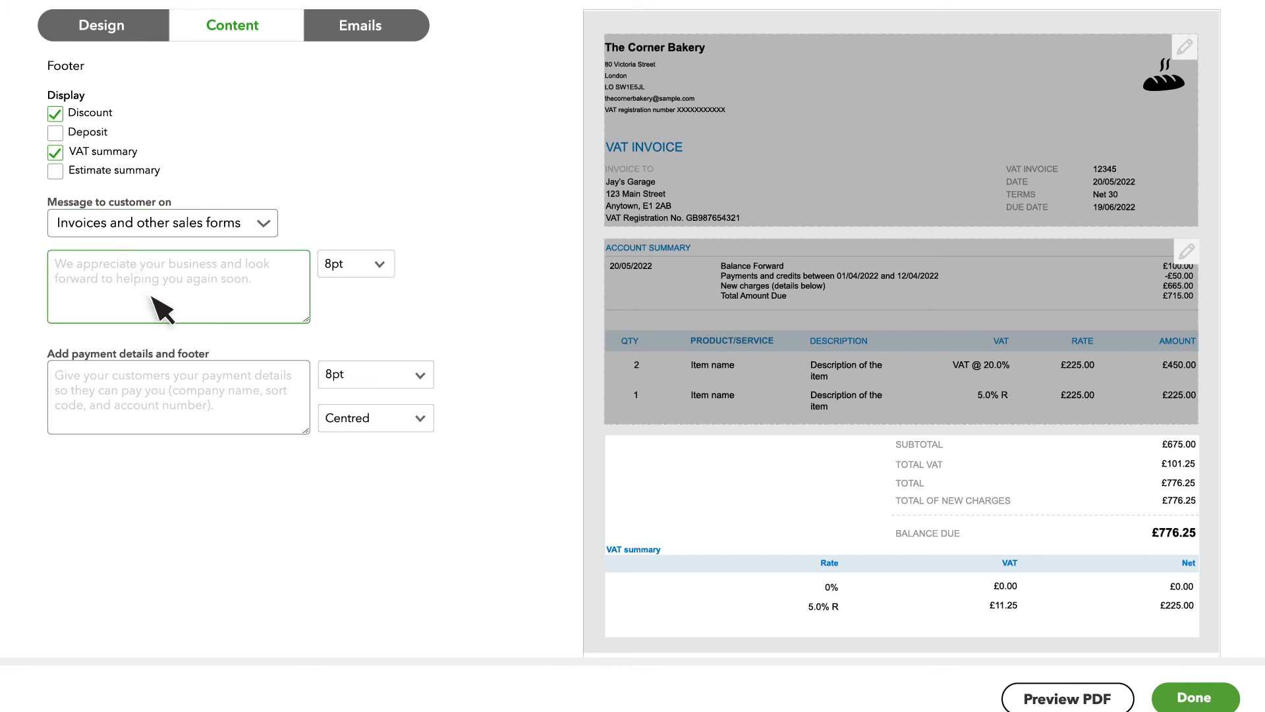
{"action": "left_click", "coordinate": [265, 224]}
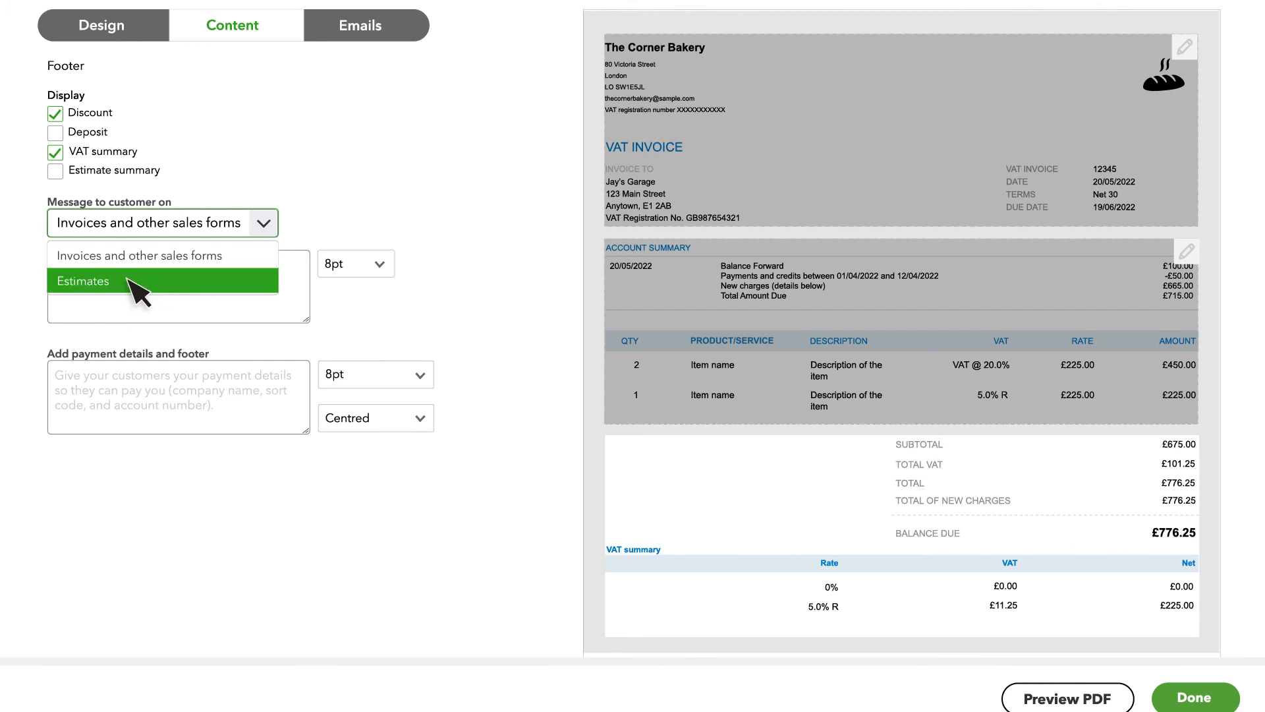
{"action": "left_click", "coordinate": [195, 386]}
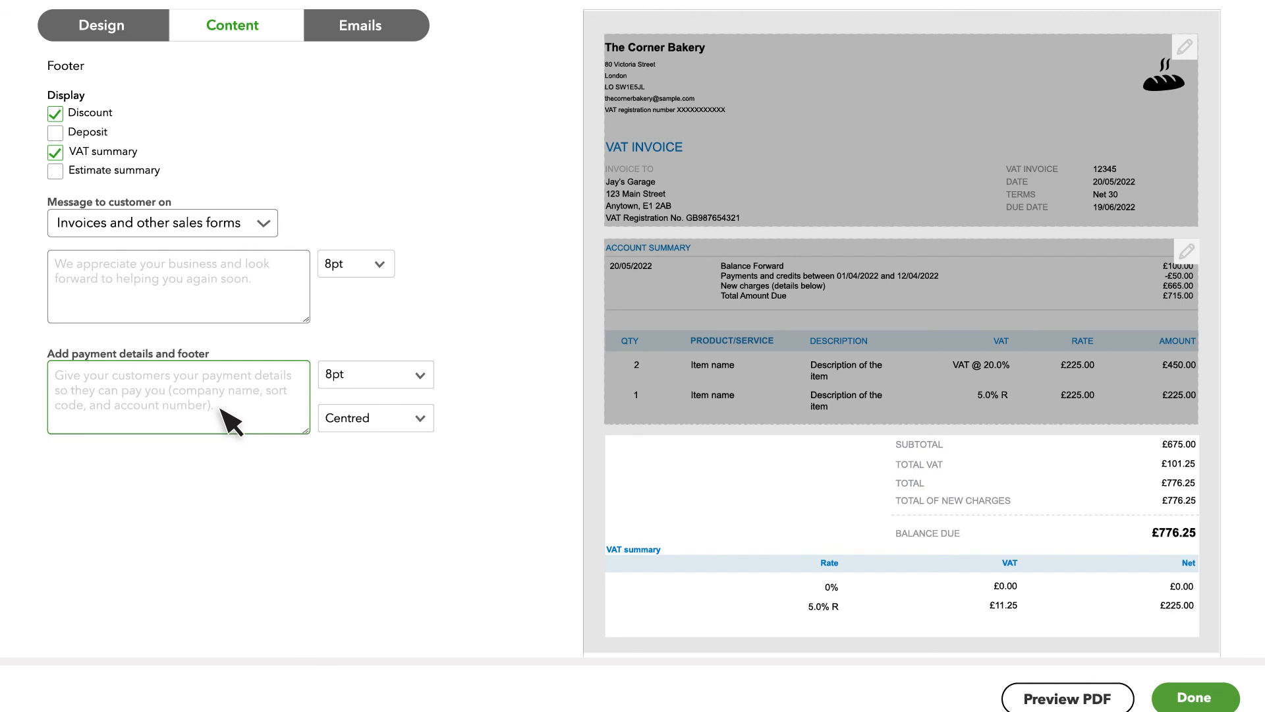
Examine the invoice email settings, including the standard email's message to the customer
{"action": "left_click", "coordinate": [372, 33]}
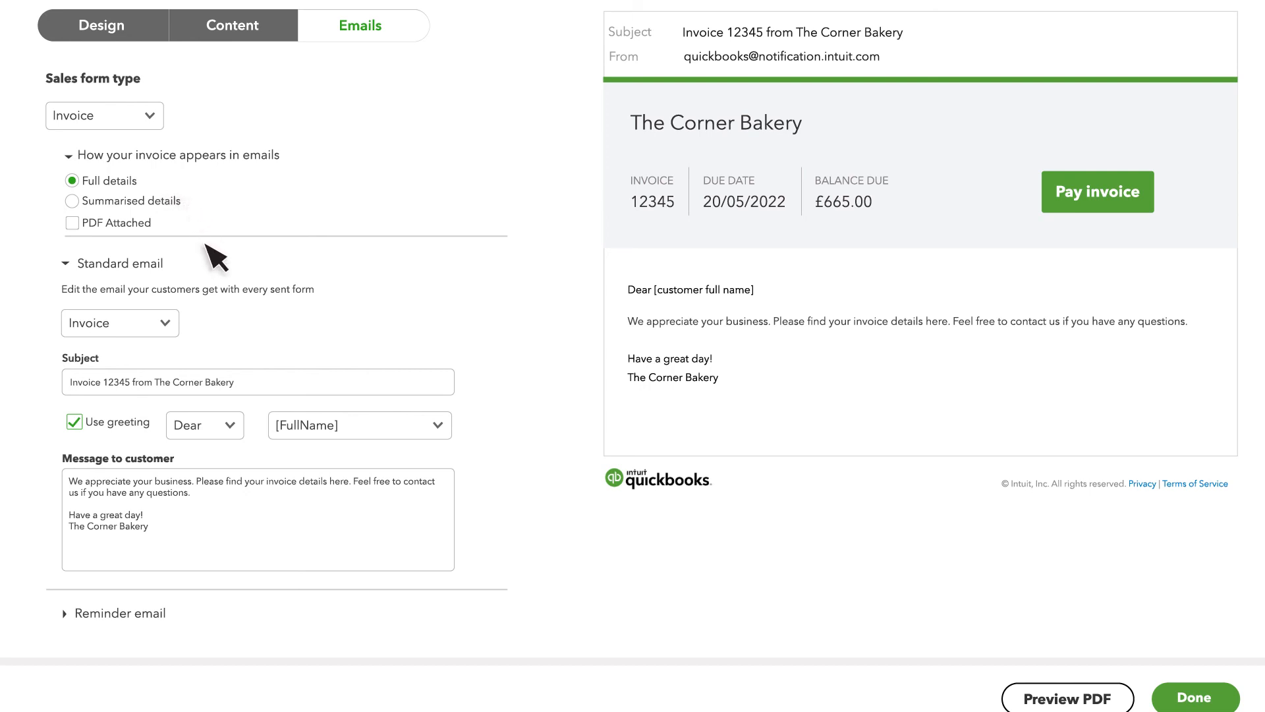
{"action": "left_click", "coordinate": [263, 488]}
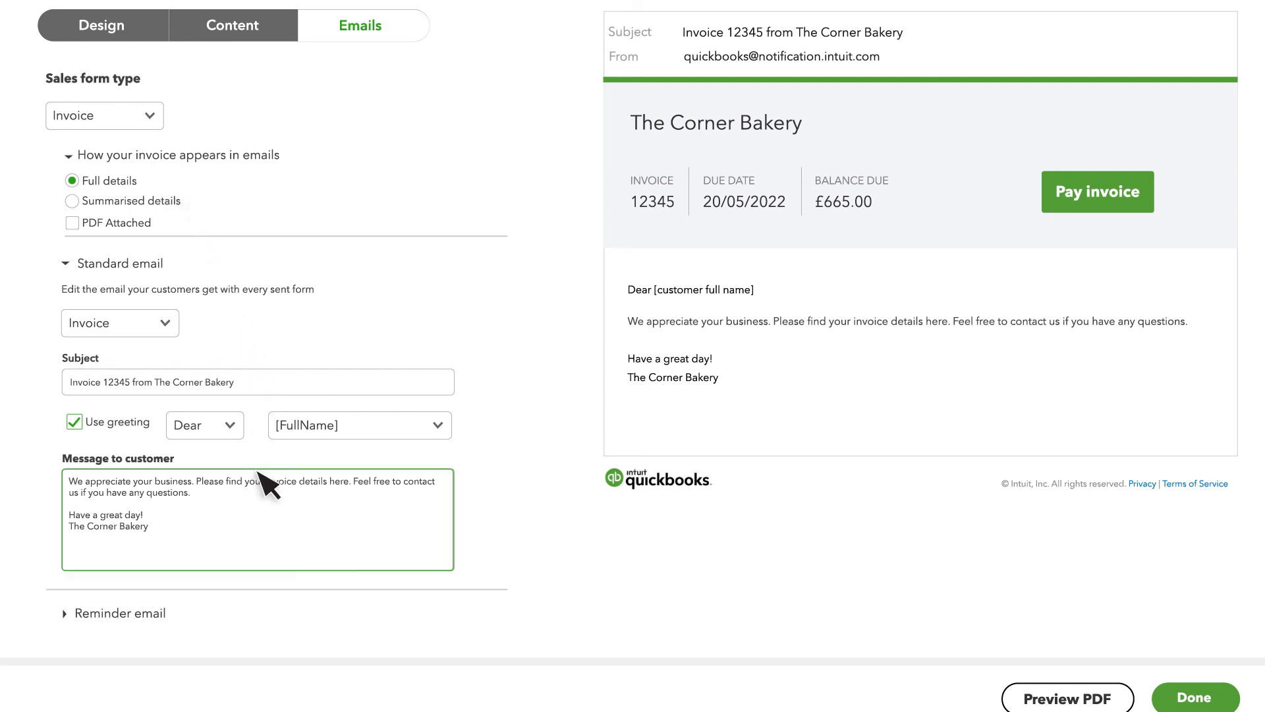
{"action": "left_click", "coordinate": [198, 594]}
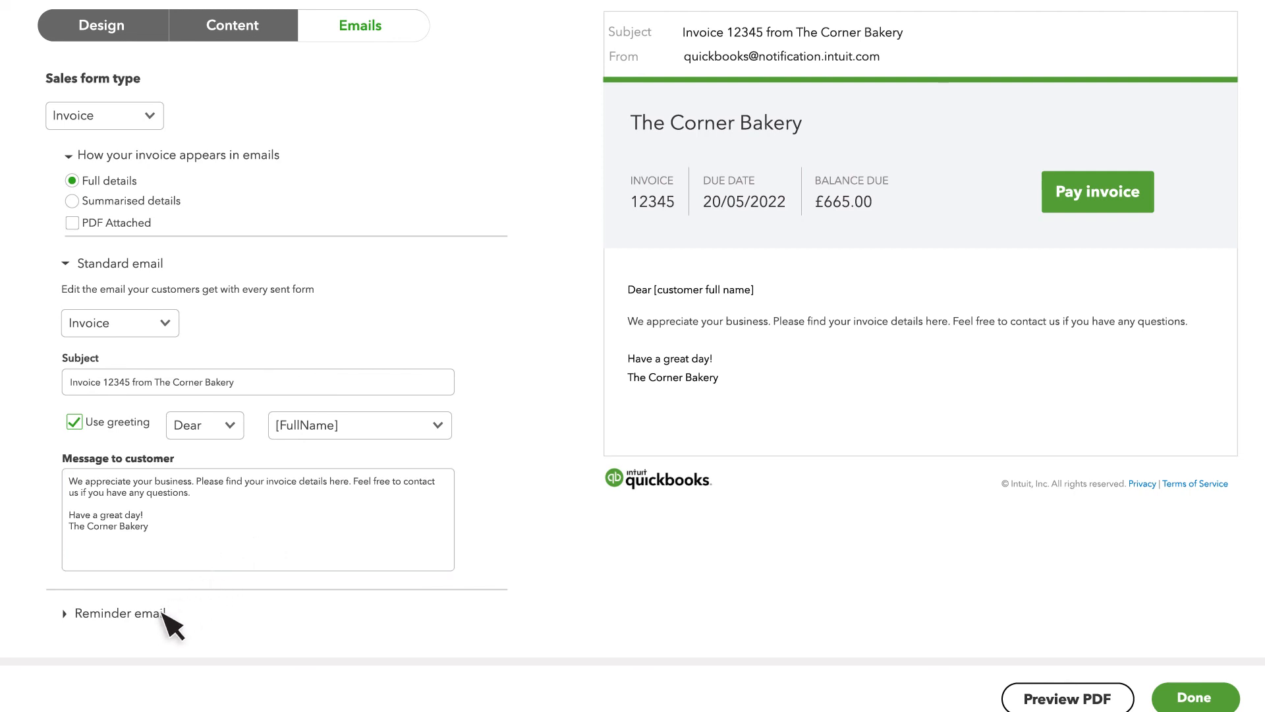